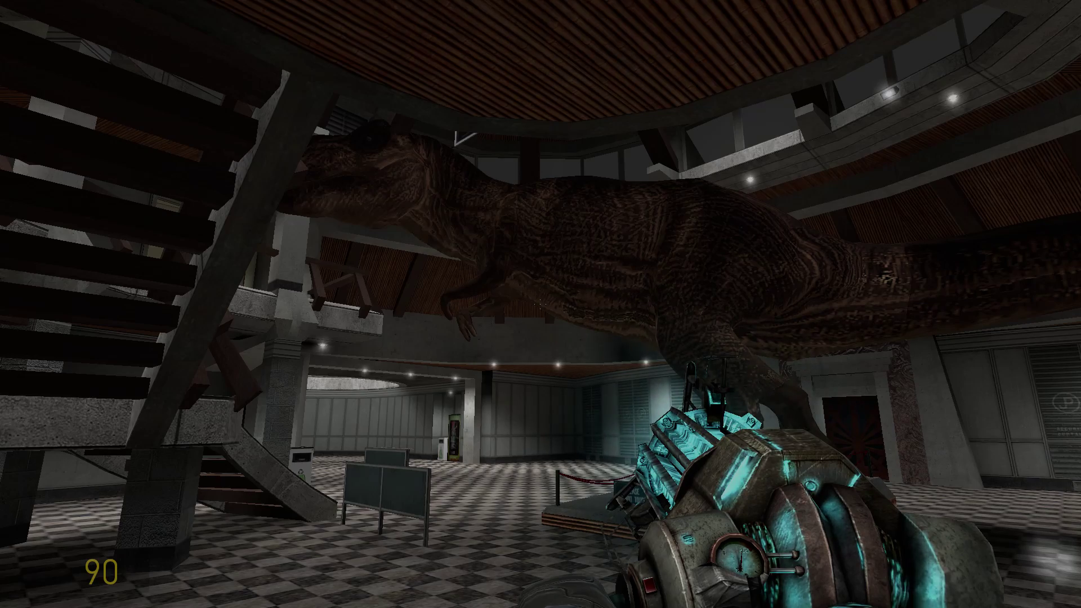
- Walk forward across the checkered lobby past the T-rex display toward the staircase
key("w")
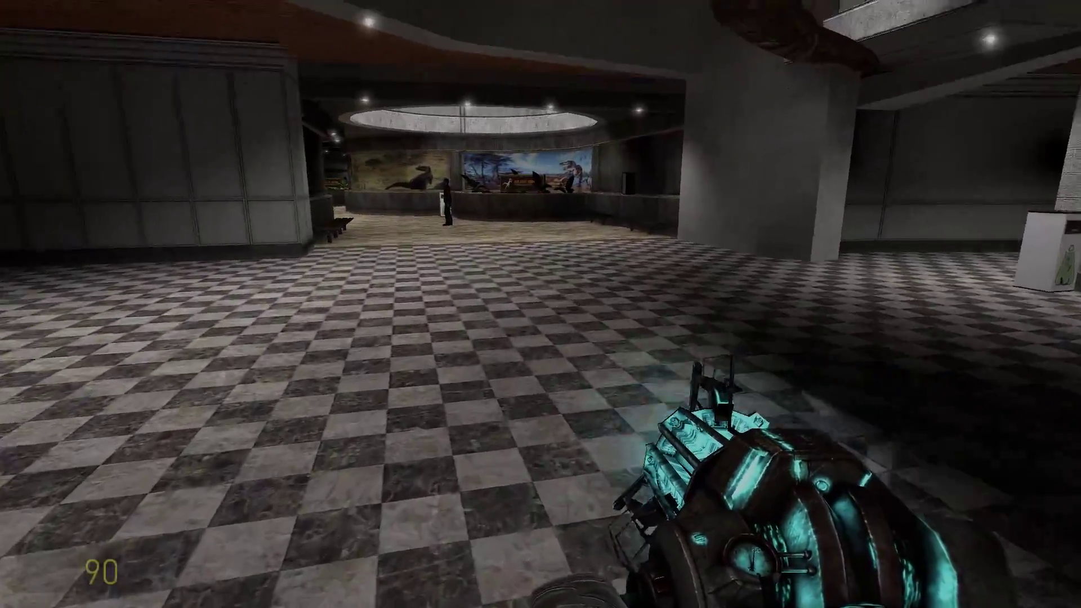
key("w")
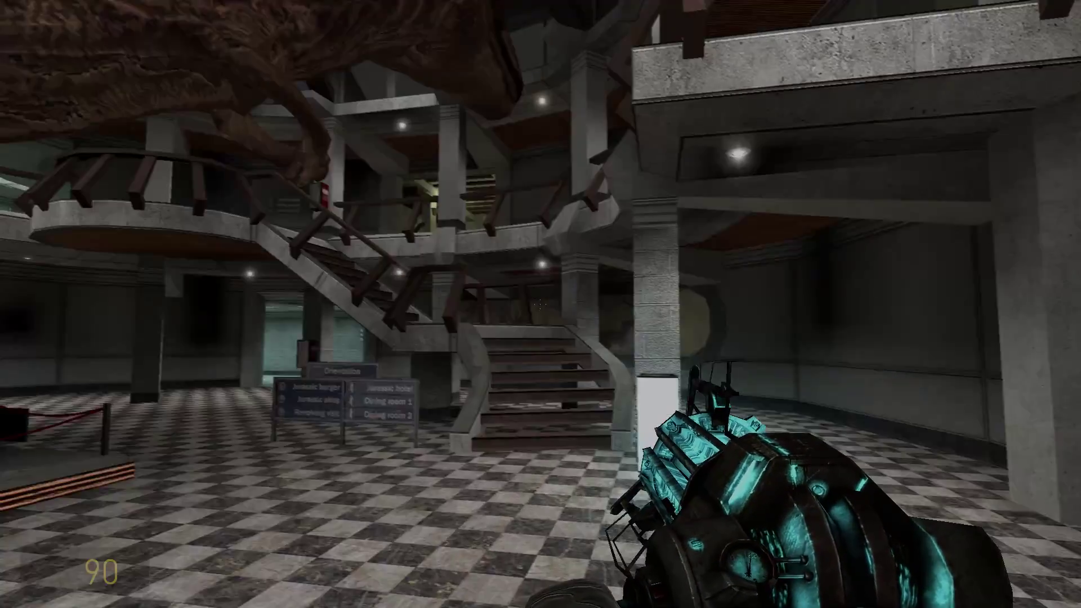
- Climb the staircase and follow the curved corridor past the Dining room 1 and 2 doors
key("w")
key("w")
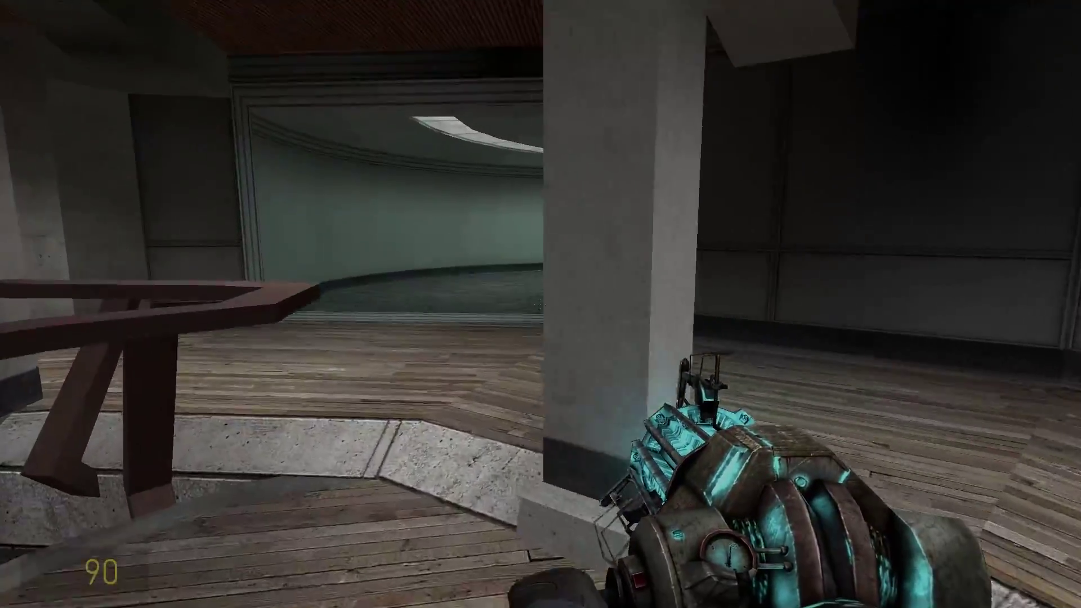
key("w")
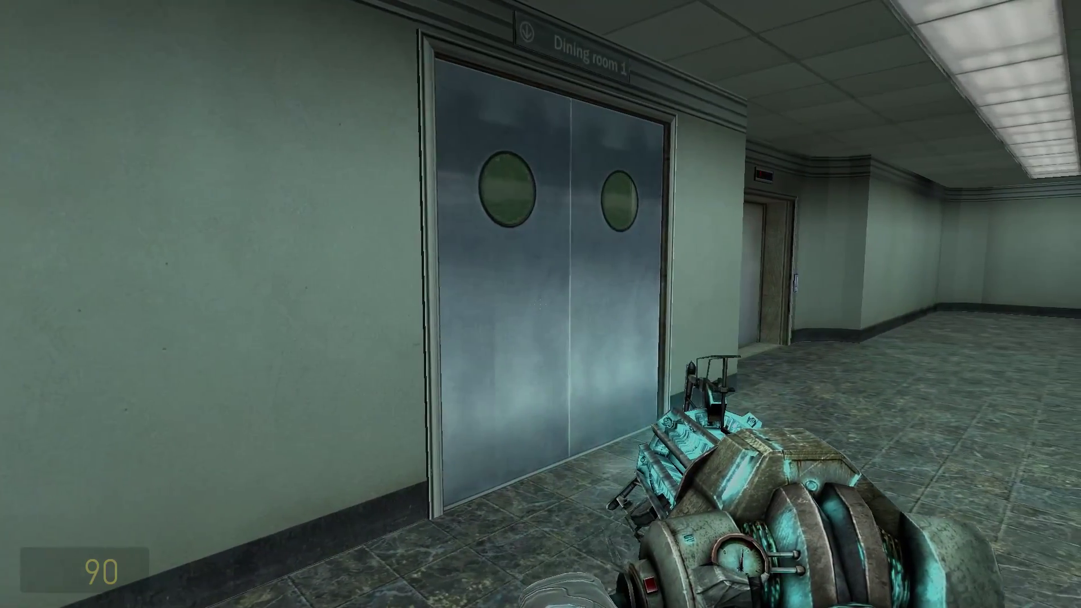
left_click(541, 304)
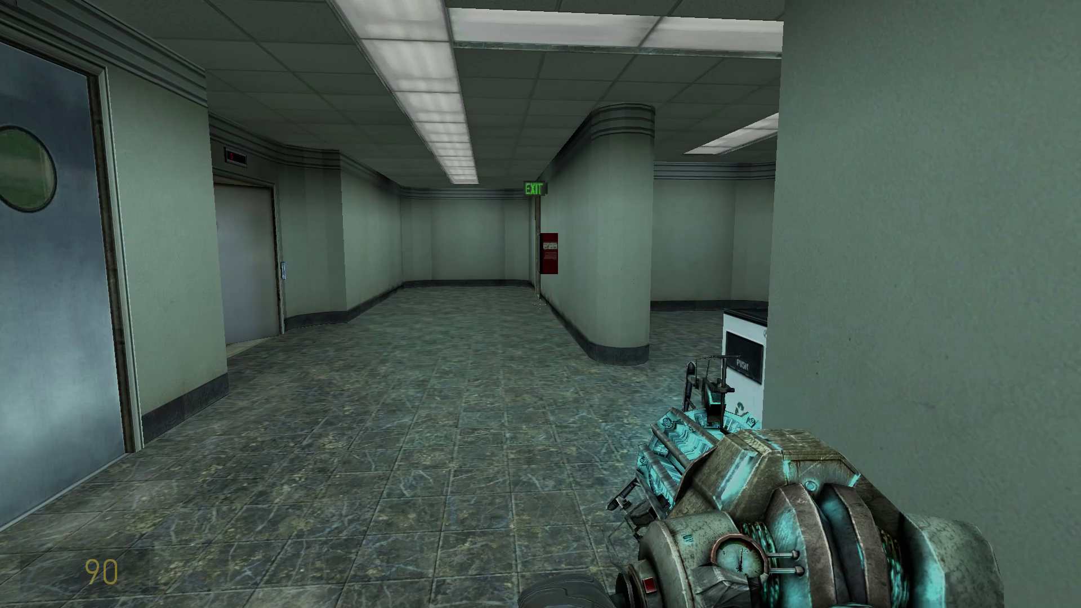
key("w")
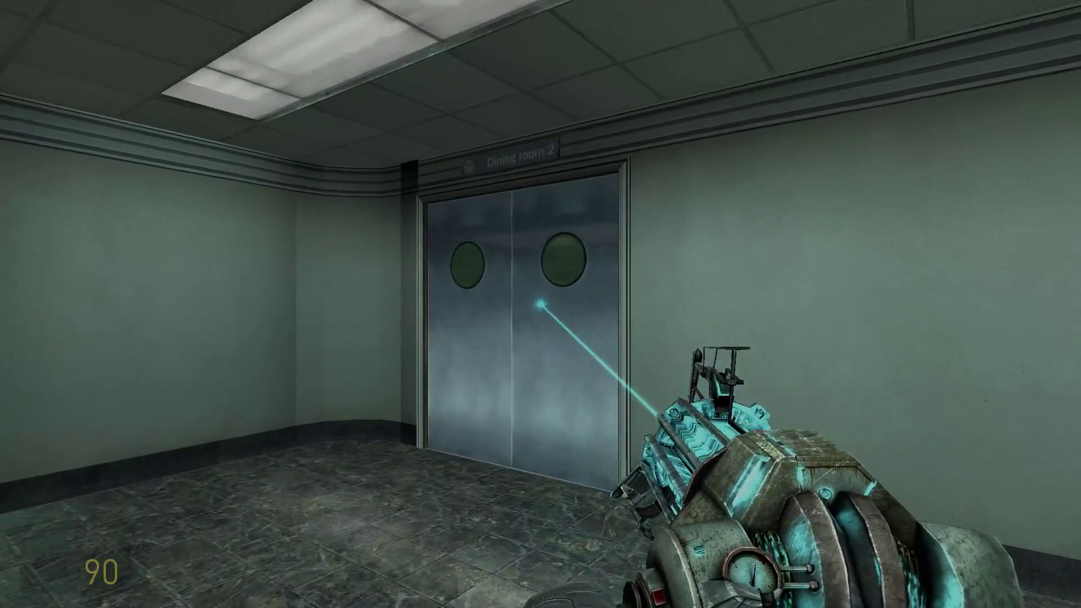
- Pull the elevator door loose into the shaft with the physgun
left_click(540, 304)
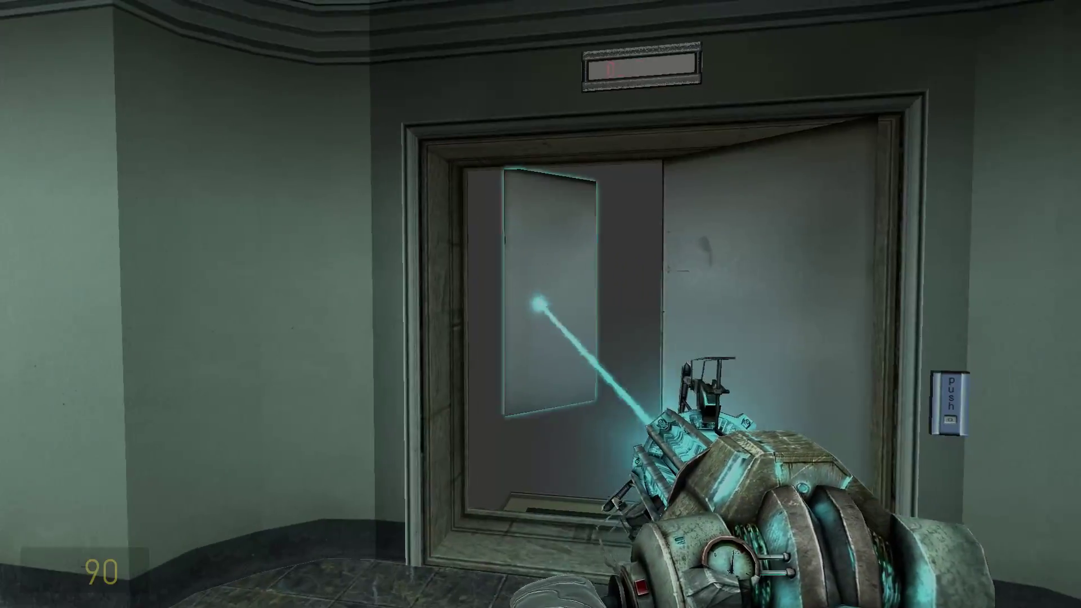
left_click_drag(540, 305, 540, 305)
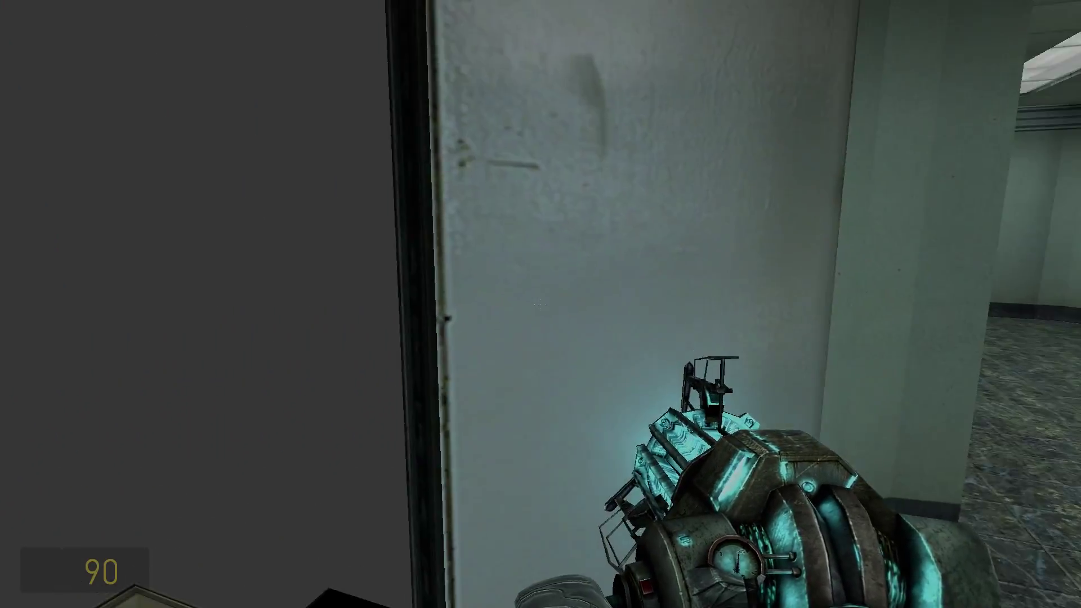
left_click(540, 304)
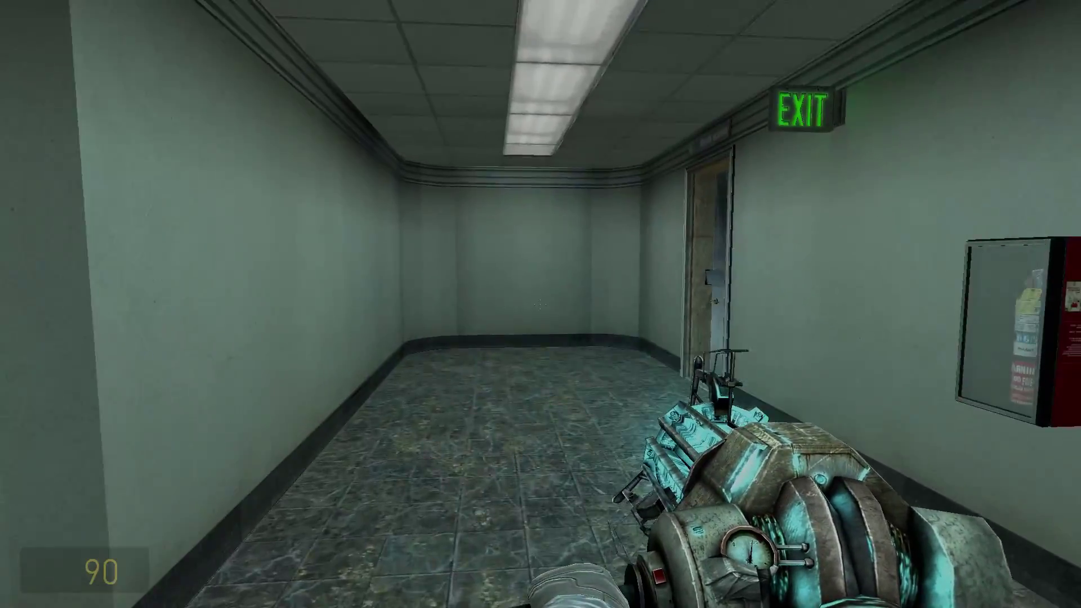
- Walk past the pillars into the food court and on past the menu counter
key("w")
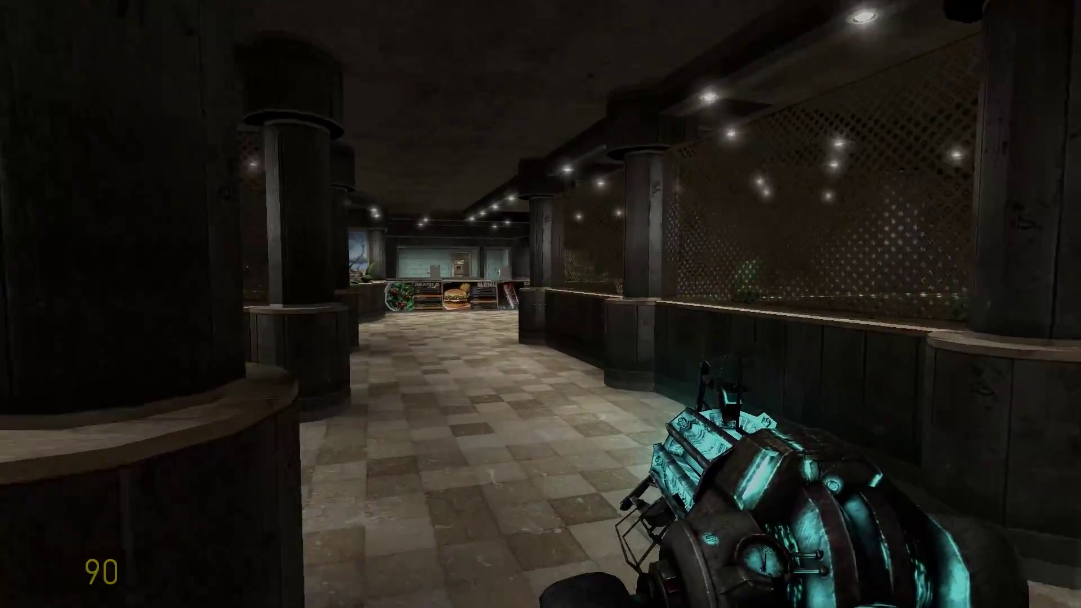
key("w")
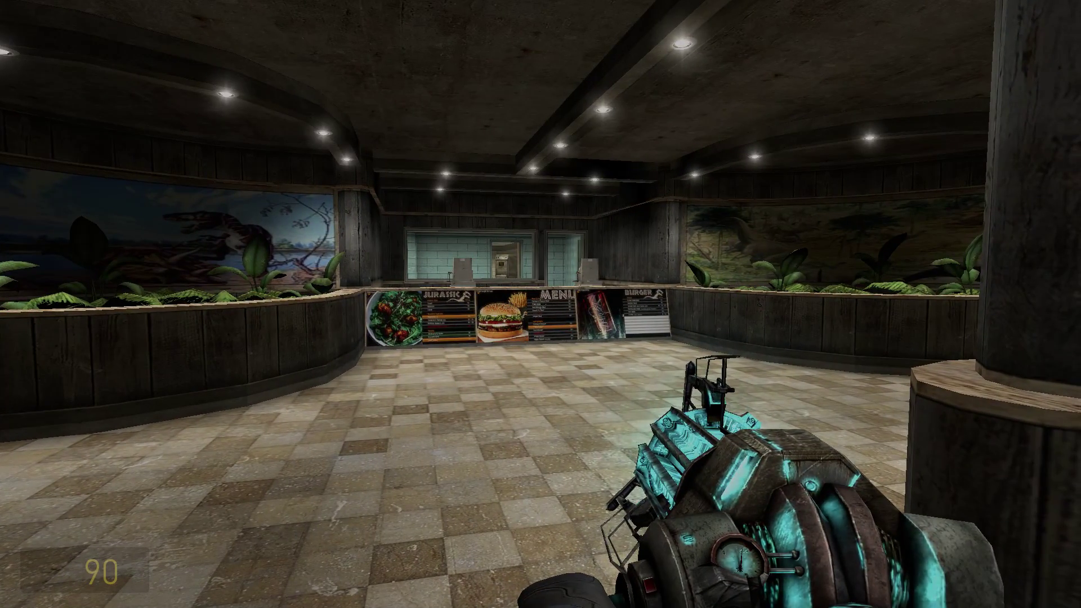
key("w")
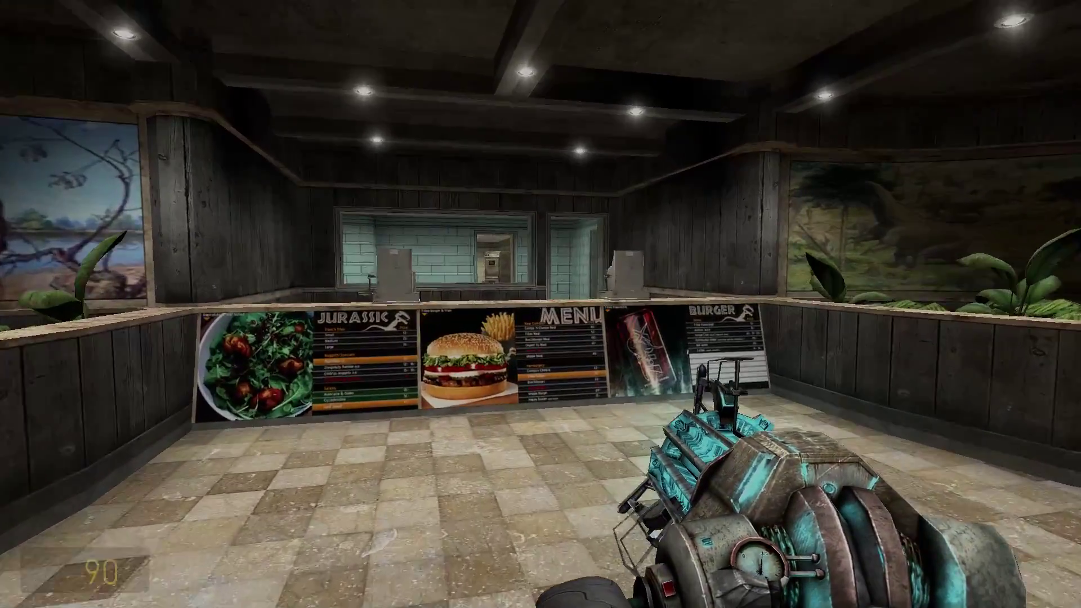
key("w")
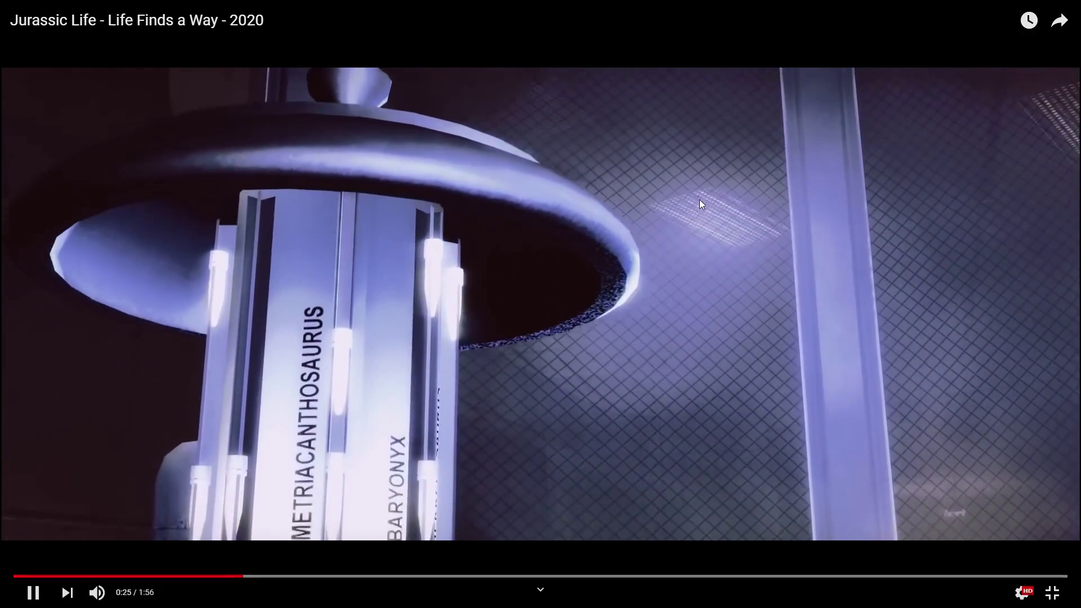
- Pause the trailer at 0:45, resume, pause on the clubhouse scene, resume, then pause at 0:54
left_click(754, 210)
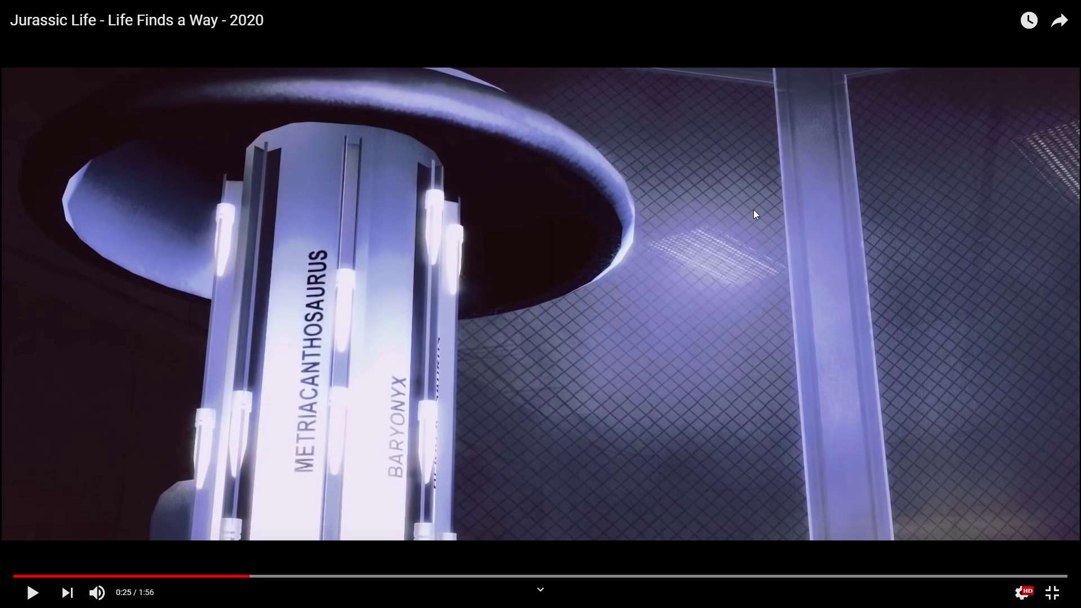
left_click(758, 202)
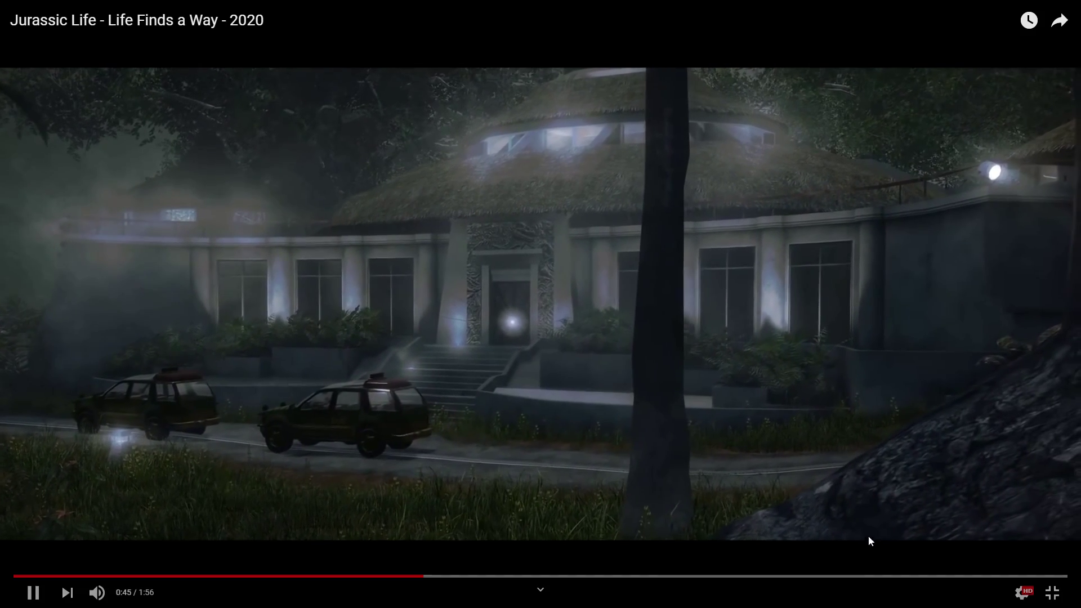
left_click(817, 409)
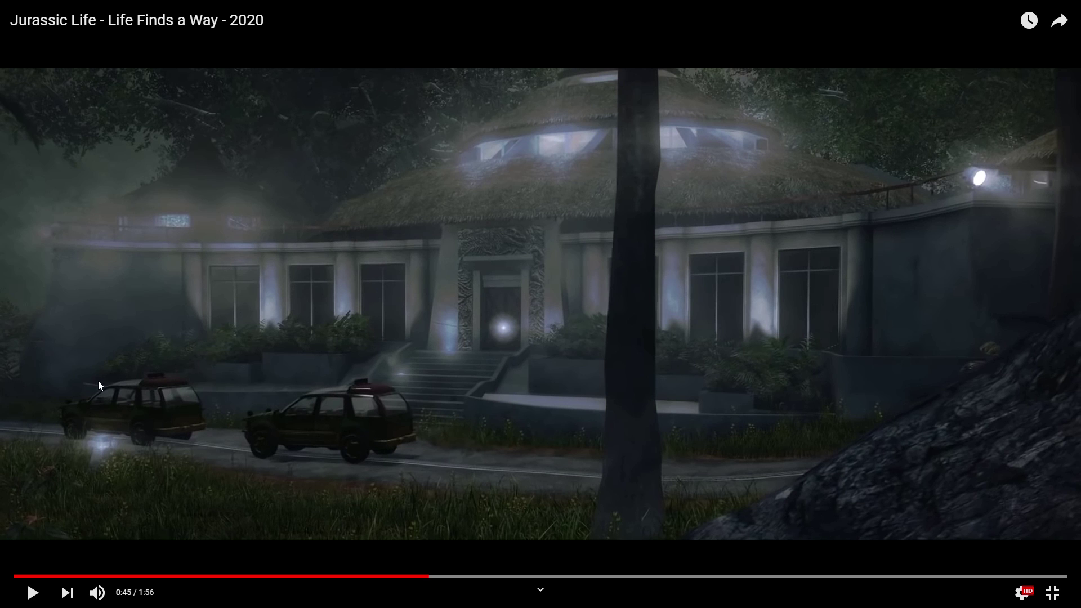
left_click(436, 402)
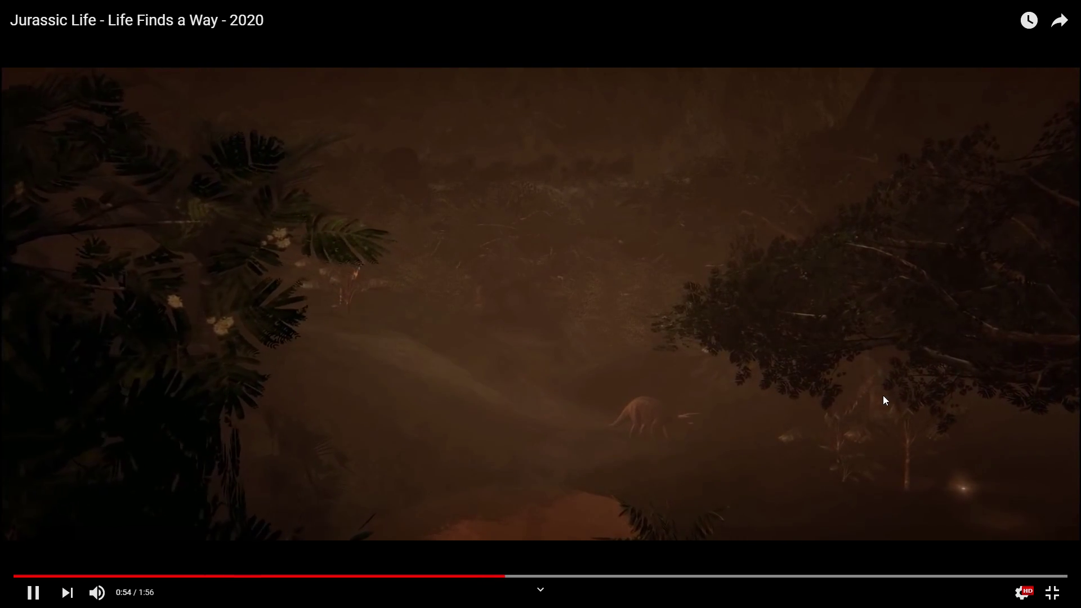
left_click(644, 405)
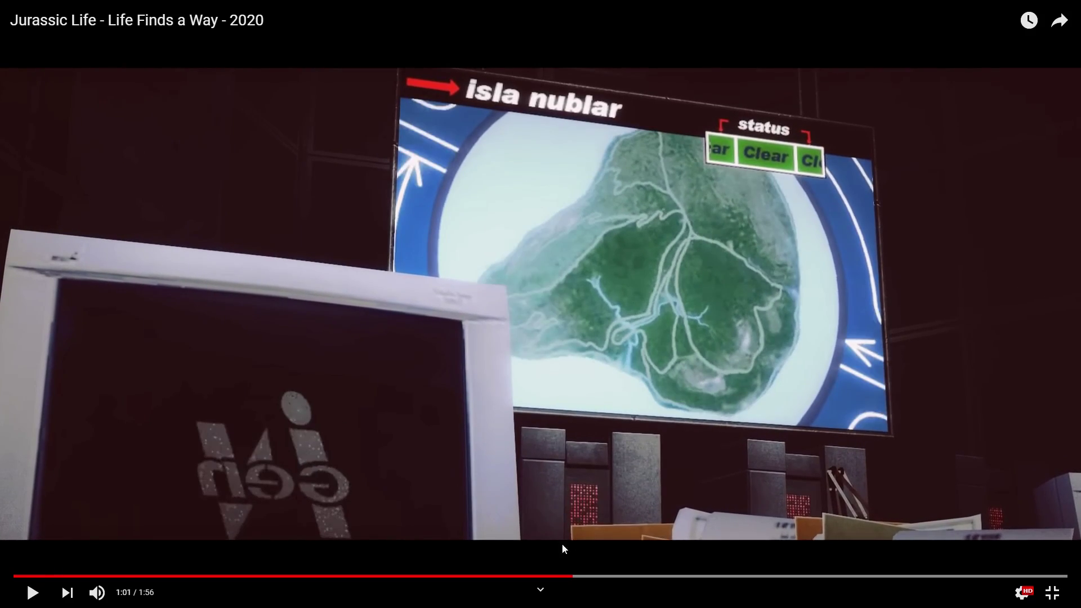
- Seek the trailer back to 0:58 and resume playback
left_click(545, 576)
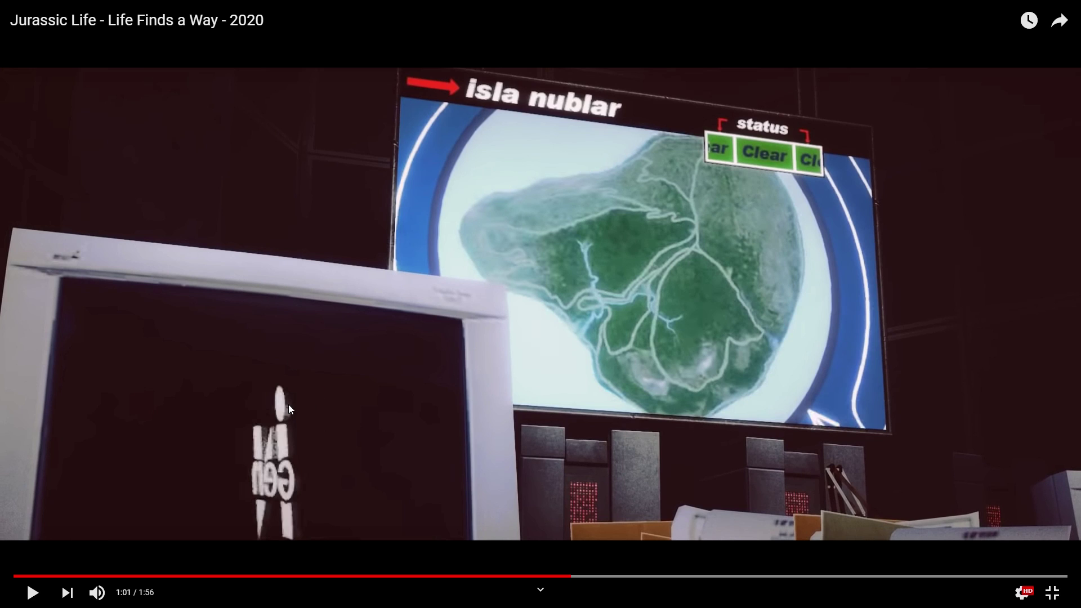
left_click(270, 399)
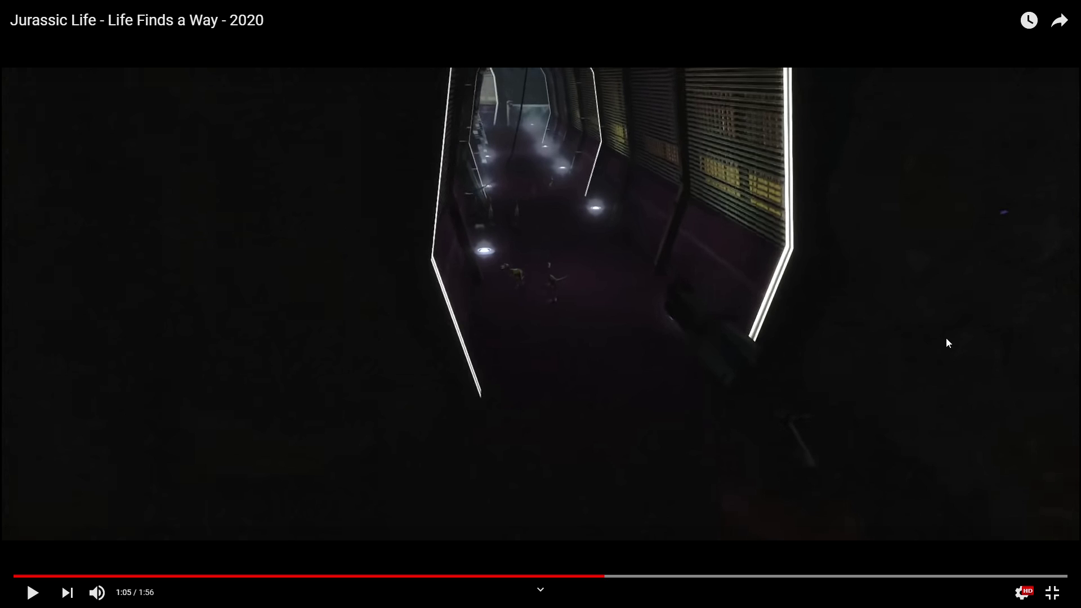
- Resume the trailer with Space, pause on the cave scene, then toggle playback at 1:14
key("space")
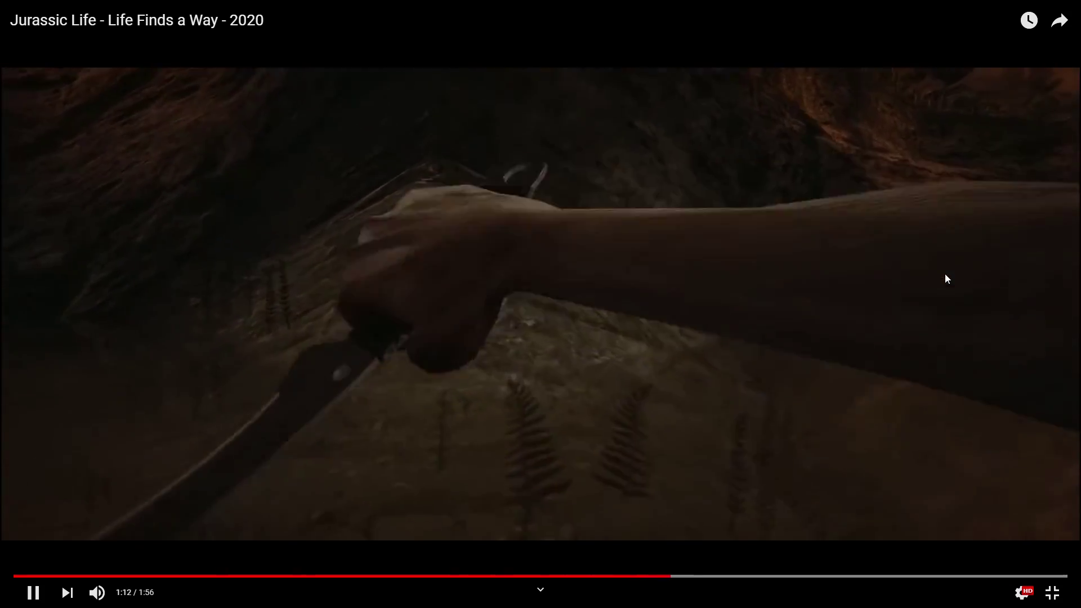
left_click(945, 273)
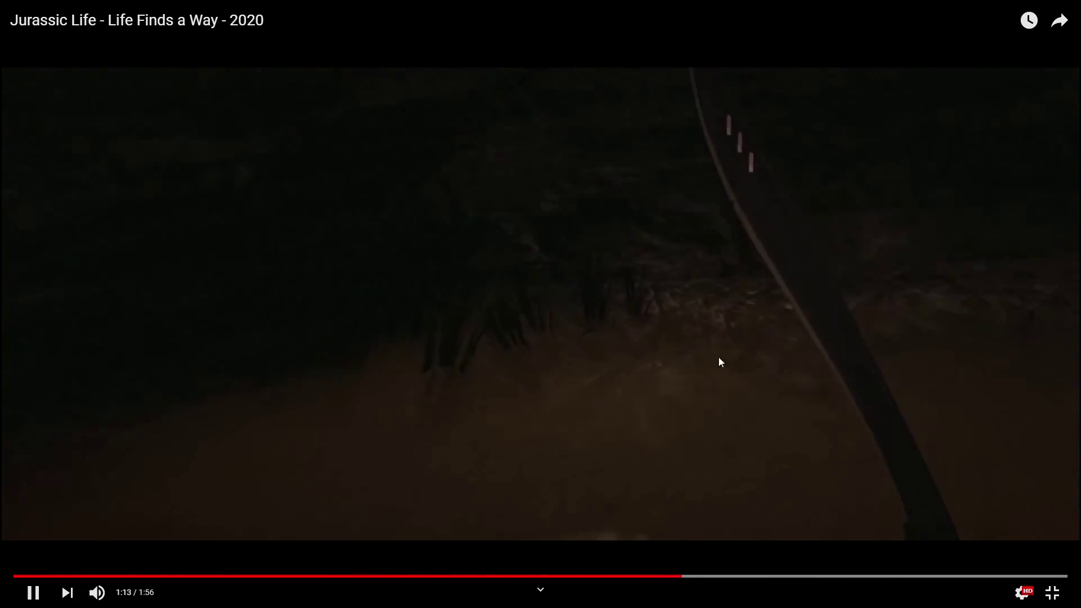
left_click(677, 367)
- Resume the trailer, then open ModDB's dark jungle screenshot JLpic3.png full-size
left_click(677, 366)
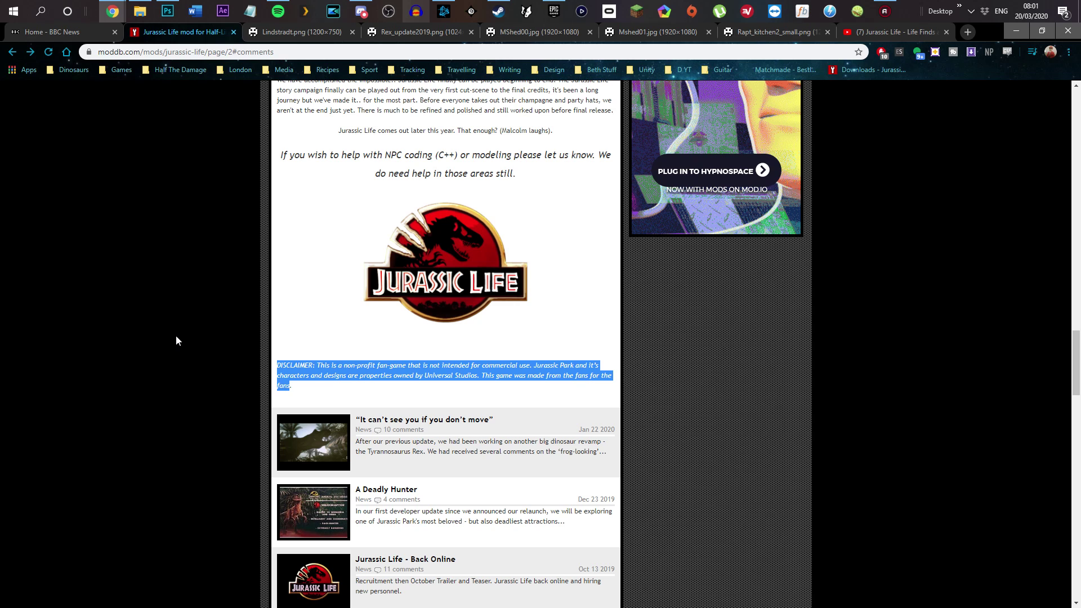
scroll(176, 338, "up", 4)
scroll(188, 276, "up", 1)
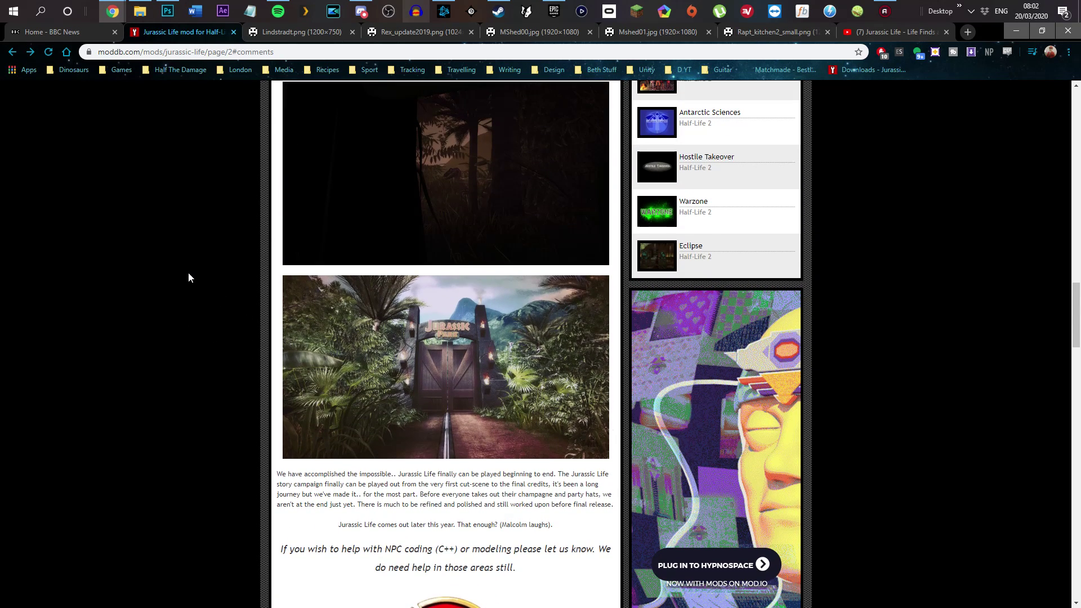
scroll(129, 175, "up", 1)
scroll(417, 345, "up", 2)
left_click(515, 404)
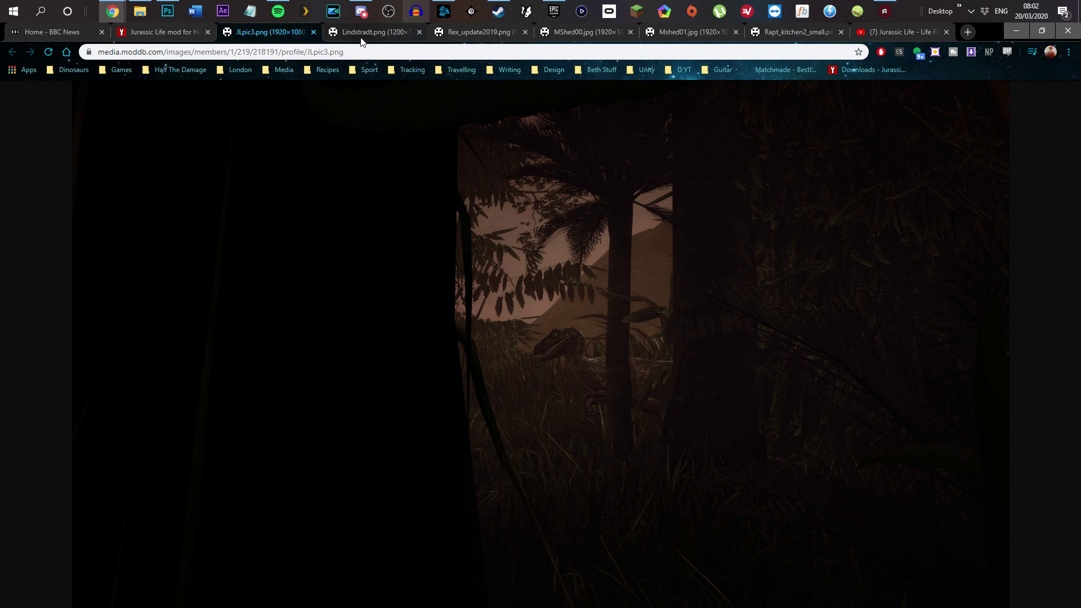
- View the Lindstradt.png, Rex_update2019.png and MShed00.jpg tabs, enlarging MShed00.jpg to full width
left_click(363, 36)
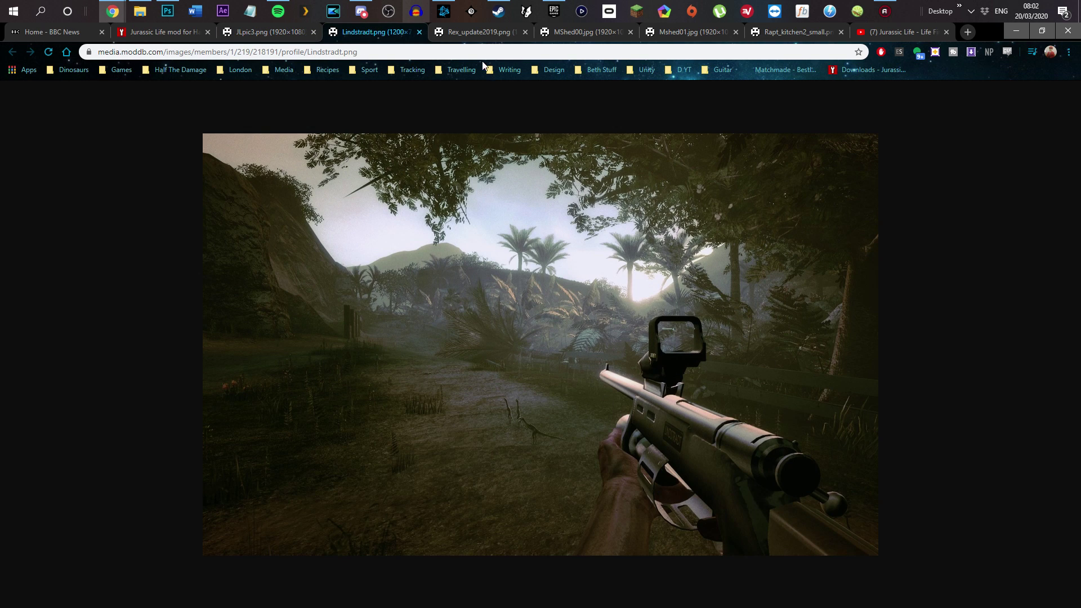
left_click(480, 32)
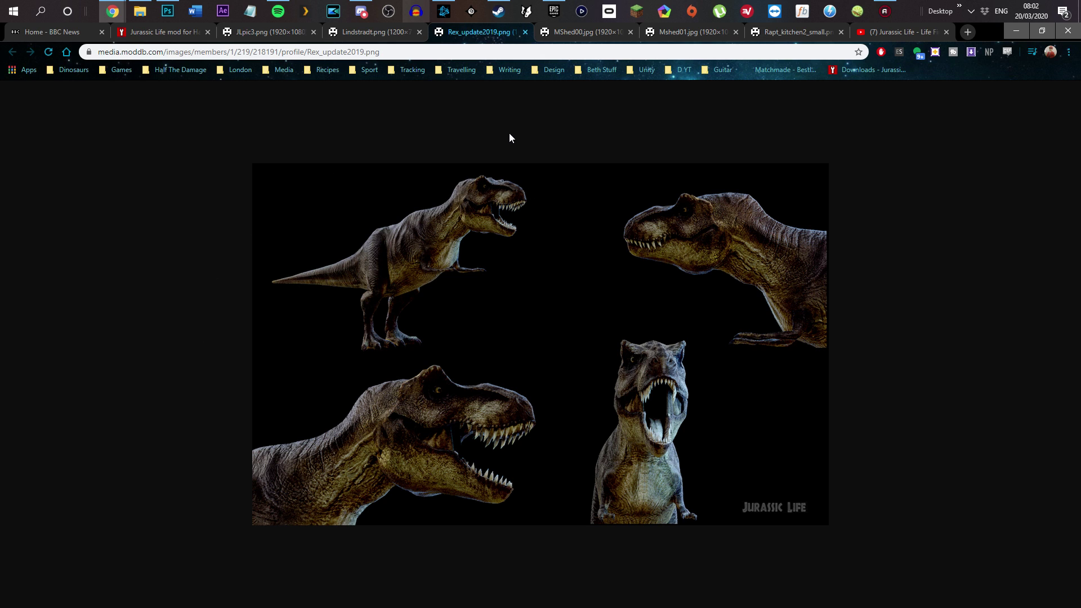
left_click(567, 34)
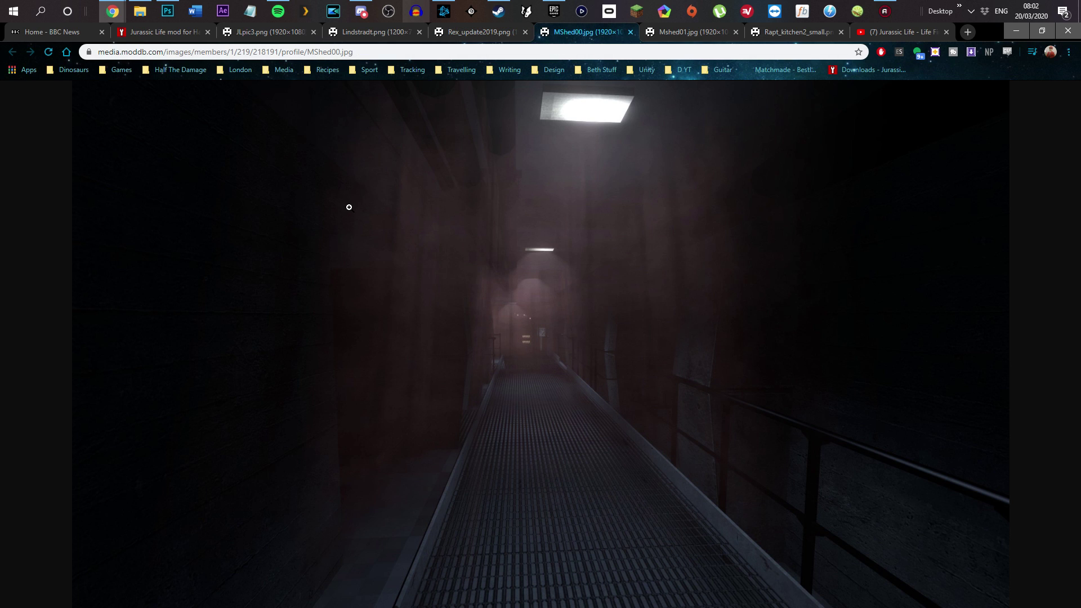
left_click(349, 207)
scroll(296, 245, "down", 1)
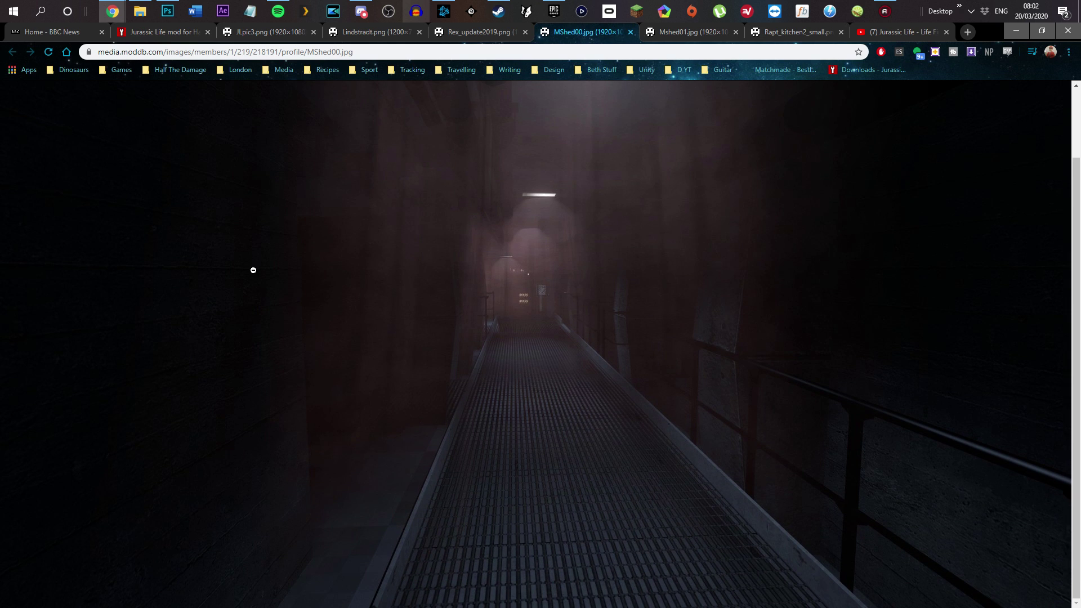